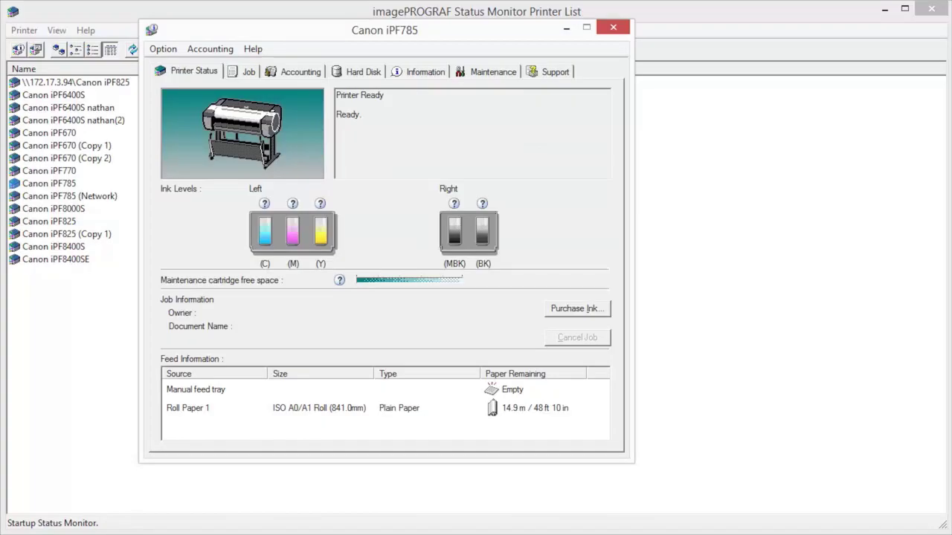
# Open the printer's Accounting Manager and set a unit cost of $86 as the same price for all inks
pyautogui.click(300, 71)
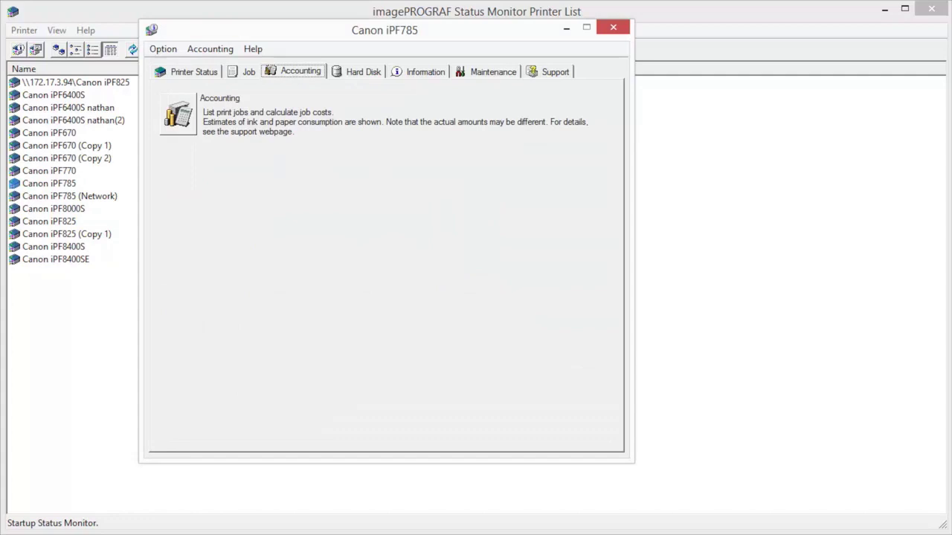
pyautogui.click(193, 131)
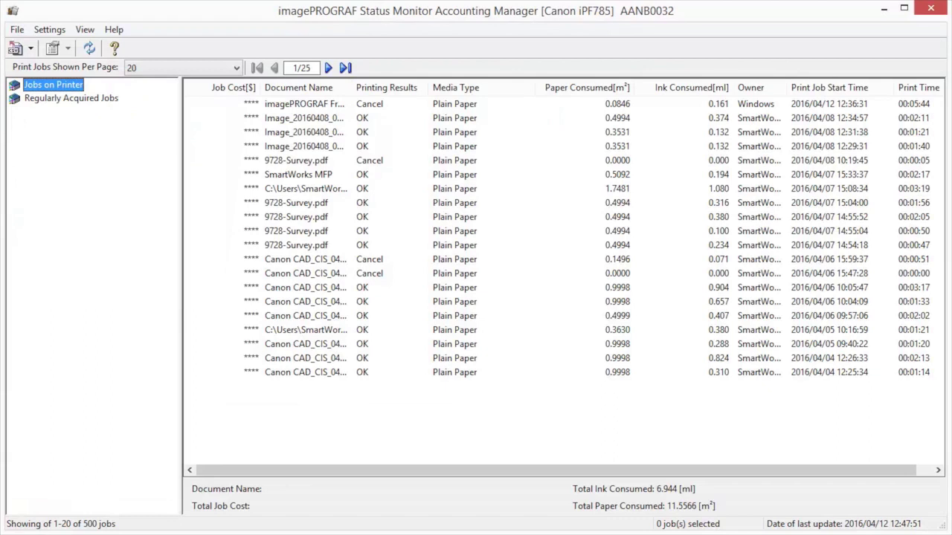
pyautogui.click(49, 29)
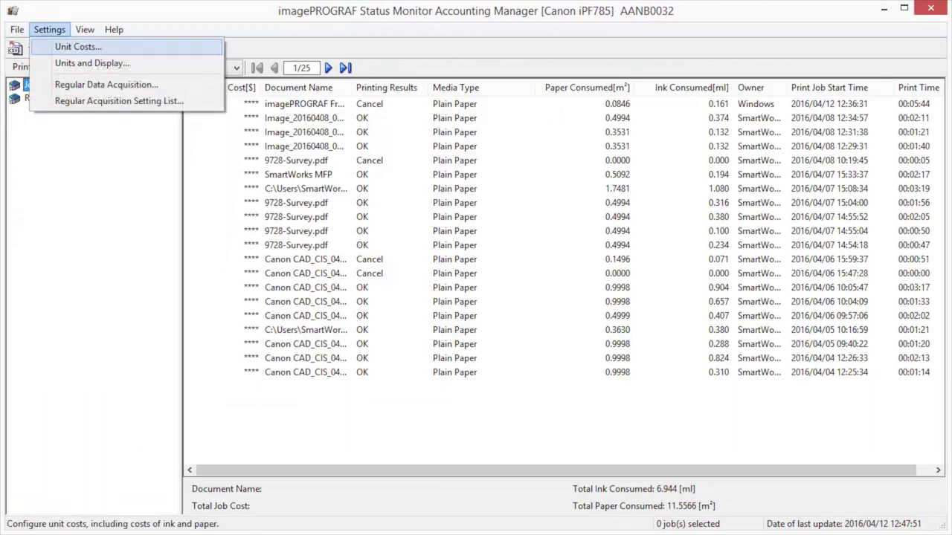
pyautogui.click(78, 46)
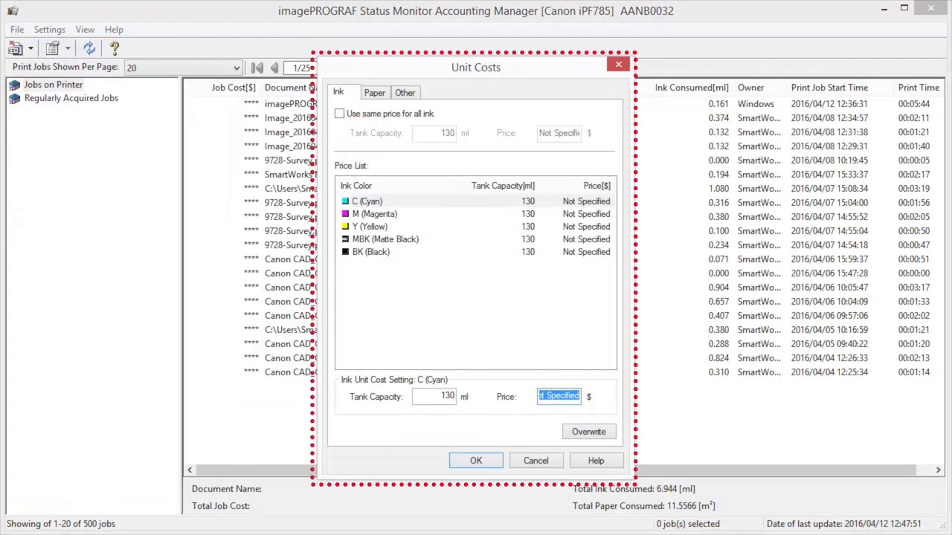
pyautogui.click(339, 113)
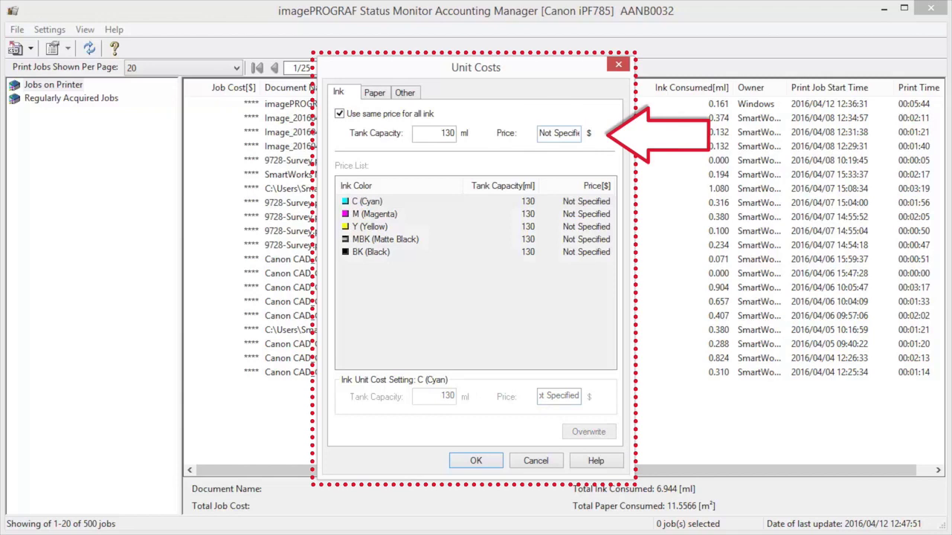
pyautogui.write('86')
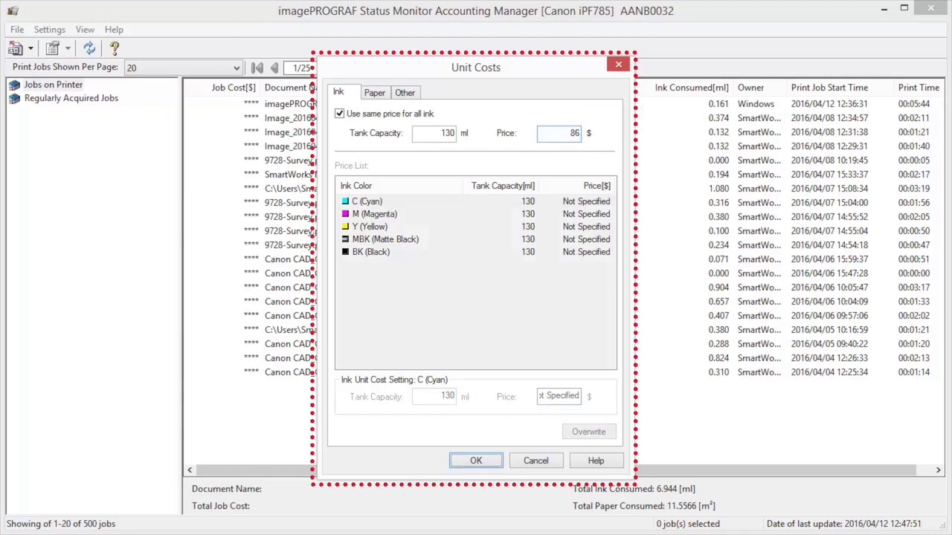
# Add a Plain Paper unit cost of $15 for a roll 914.4 mm wide and 30 m long, and apply the unit costs
pyautogui.click(375, 92)
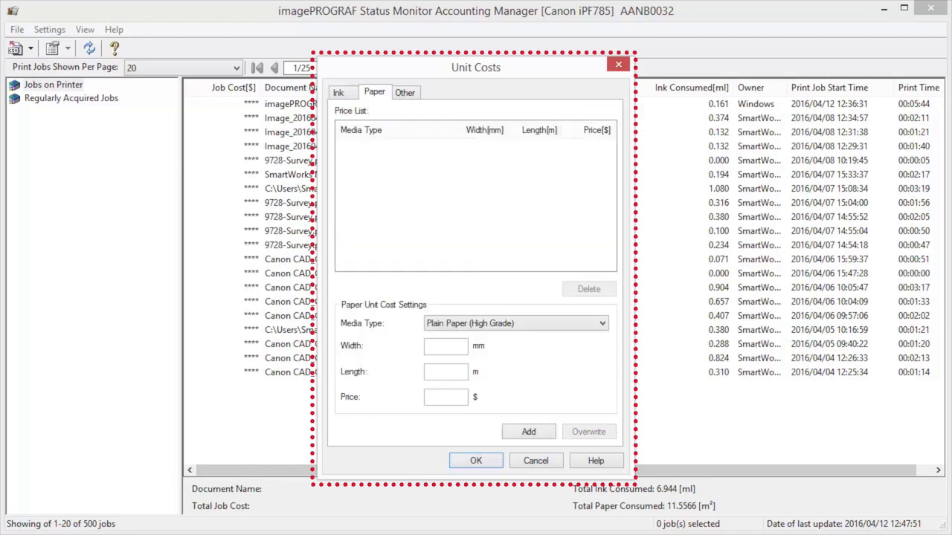
pyautogui.click(582, 327)
pyautogui.click(446, 346)
pyautogui.write('914.4')
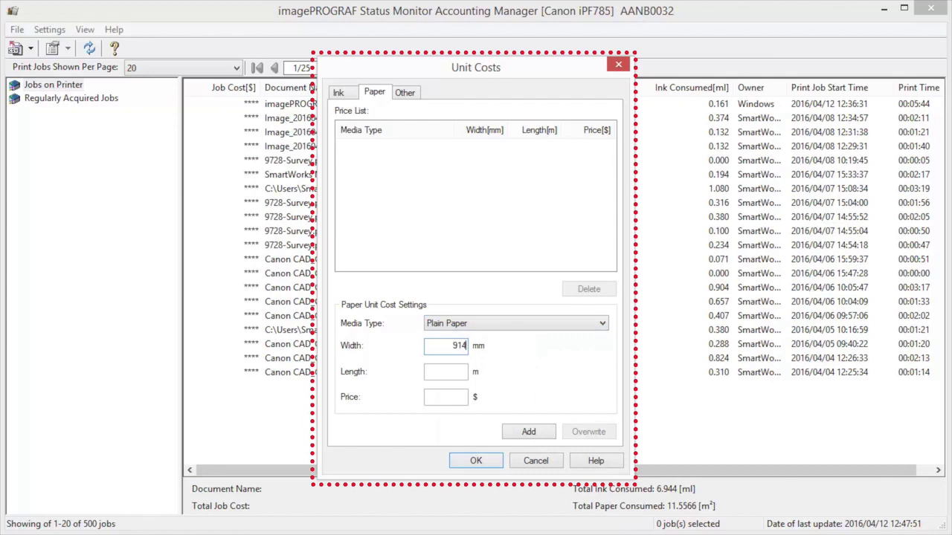
pyautogui.press('Tab')
pyautogui.write('30')
pyautogui.press('Tab')
pyautogui.write('15')
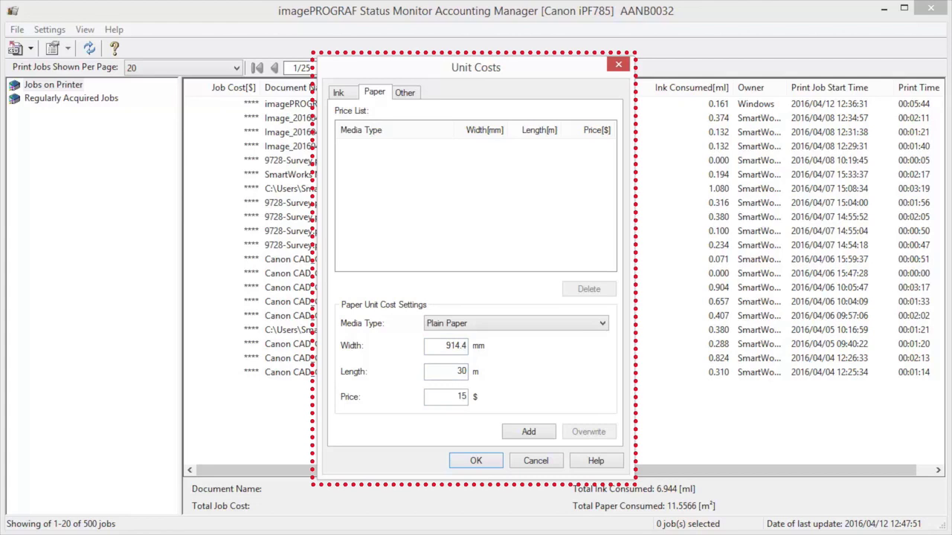
pyautogui.click(543, 435)
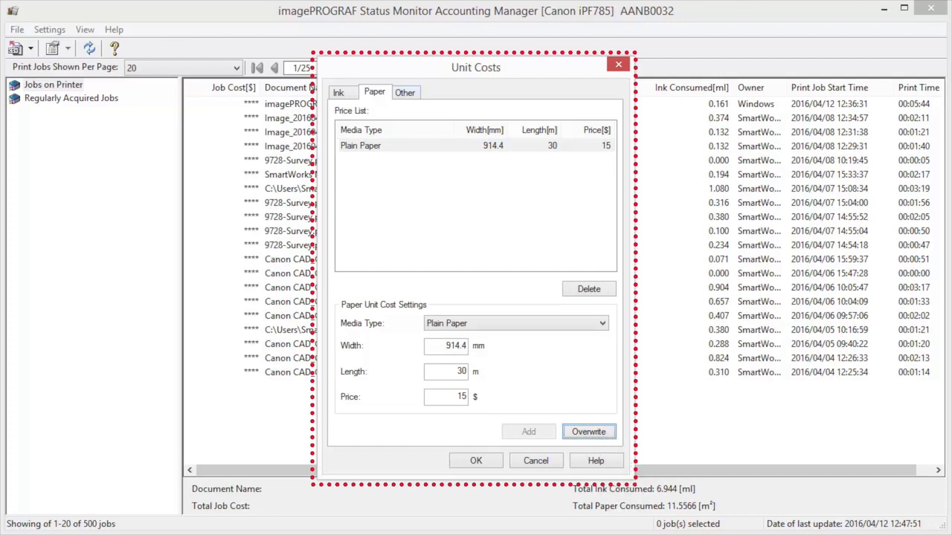
pyautogui.click(405, 93)
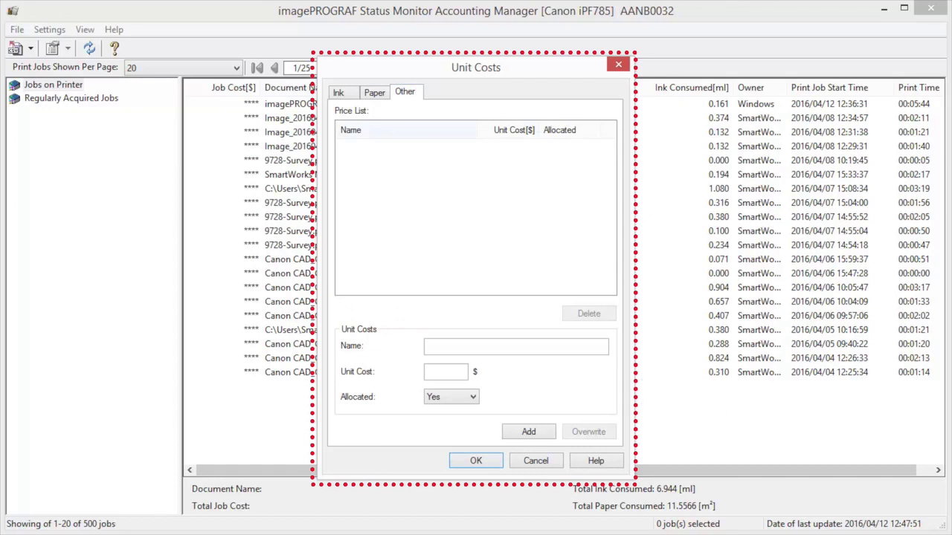
pyautogui.click(476, 460)
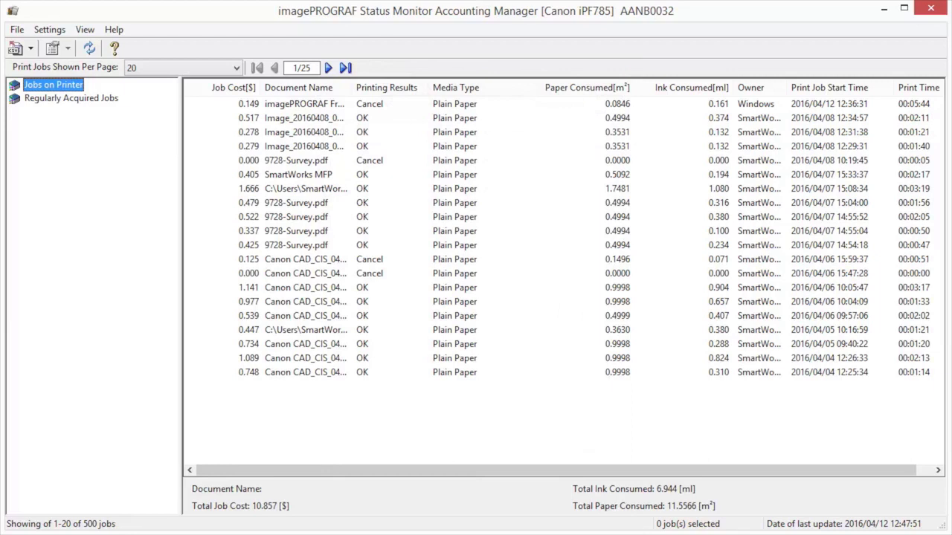
# Examine the job properties of Image_20160408_0005.pdf, including the cost and consumption details for paper and each ink
pyautogui.click(305, 117)
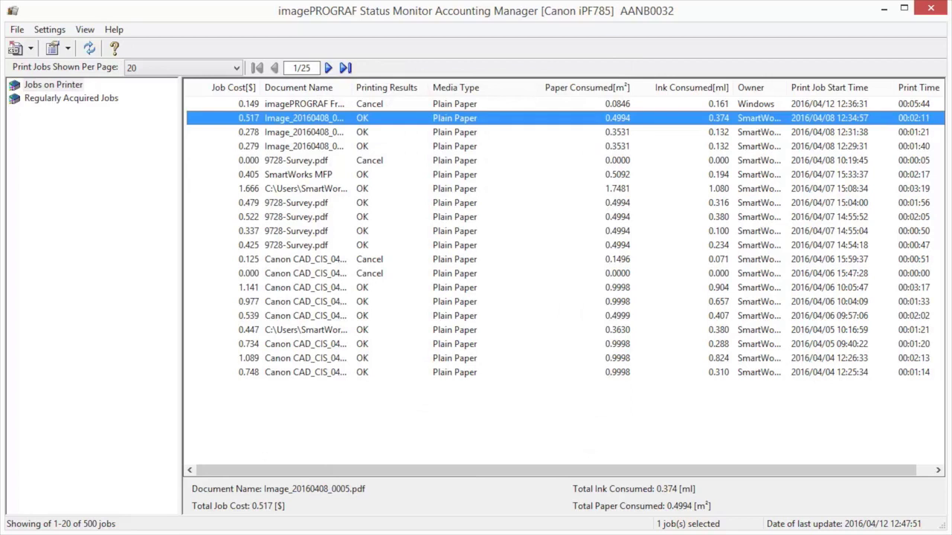
pyautogui.doubleClick(394, 121)
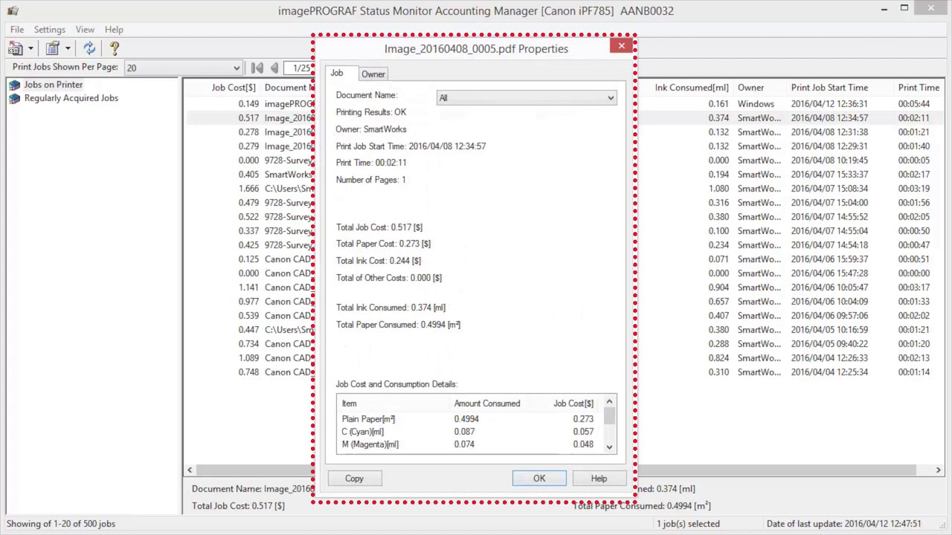
pyautogui.click(609, 447)
pyautogui.click(610, 447)
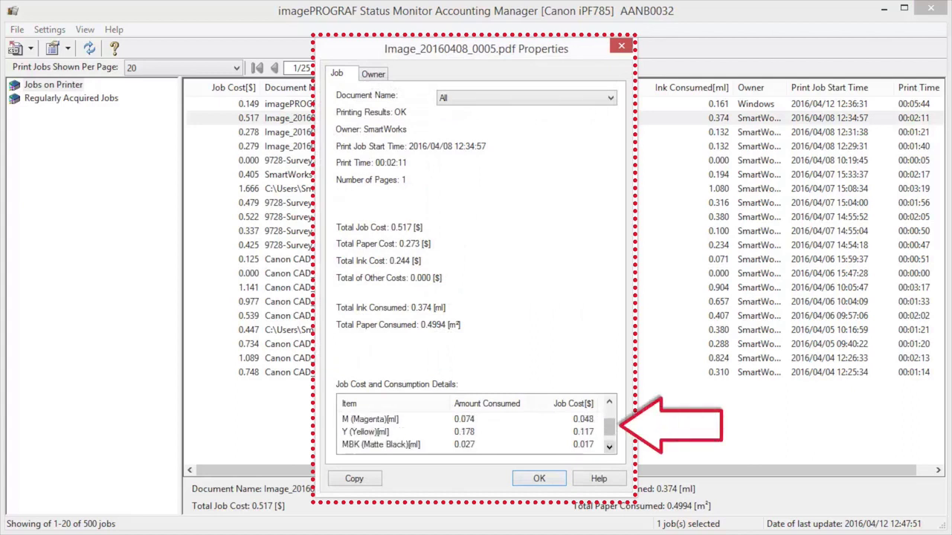
pyautogui.click(609, 447)
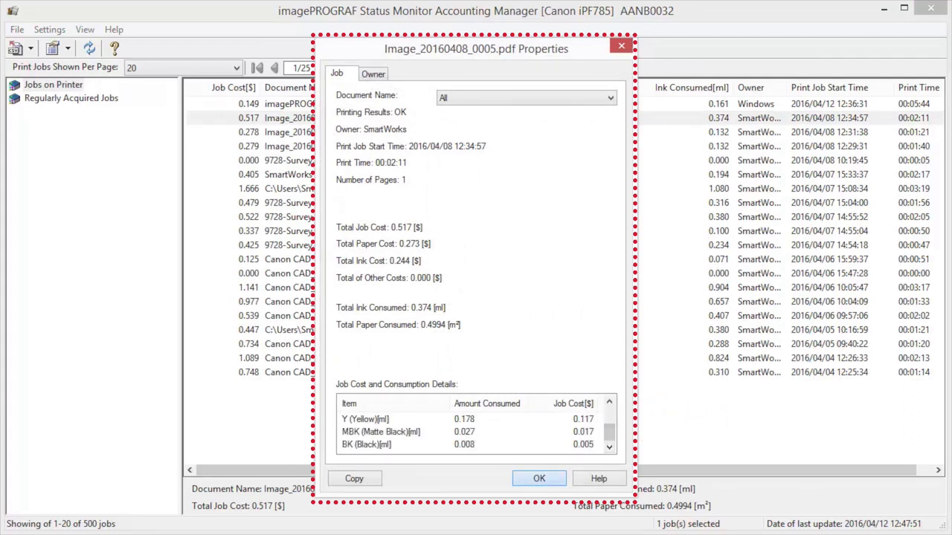
pyautogui.press('Return')
# Review the date, currency, ink, paper and area options in the Units and Display settings and accept them
pyautogui.click(60, 30)
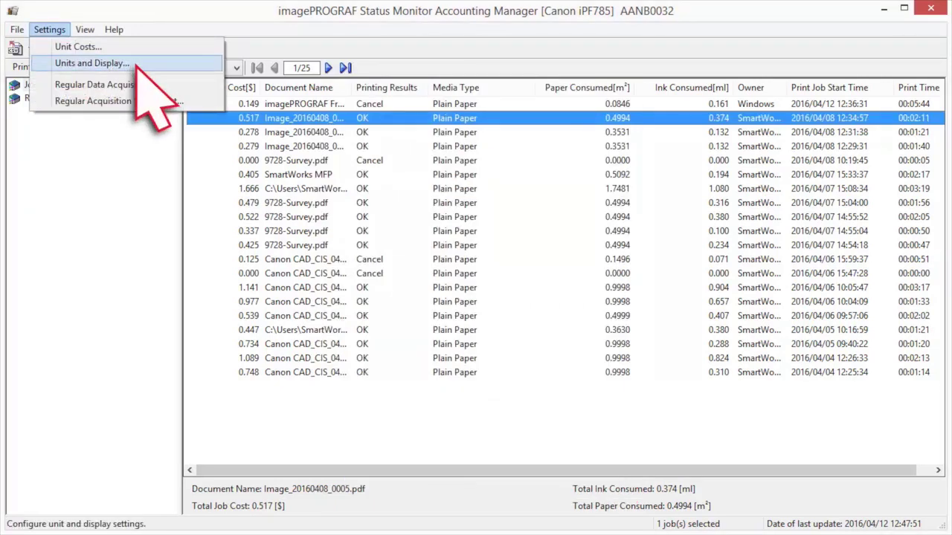
pyautogui.click(91, 62)
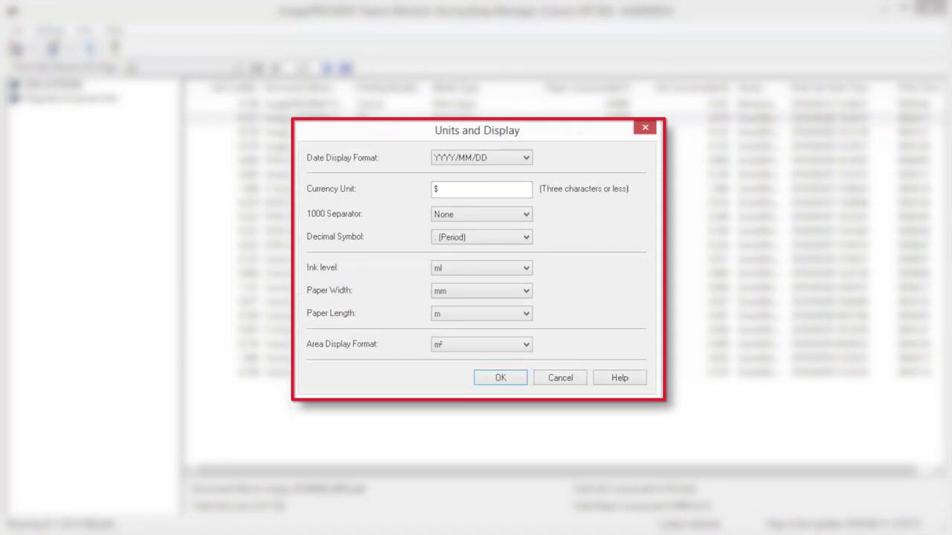
pyautogui.click(500, 378)
pyautogui.click(49, 29)
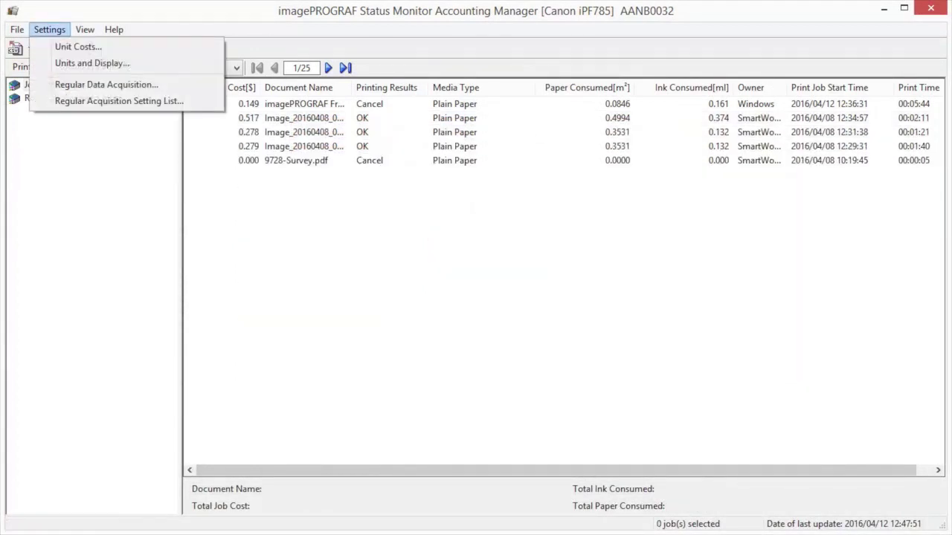
pyautogui.click(168, 87)
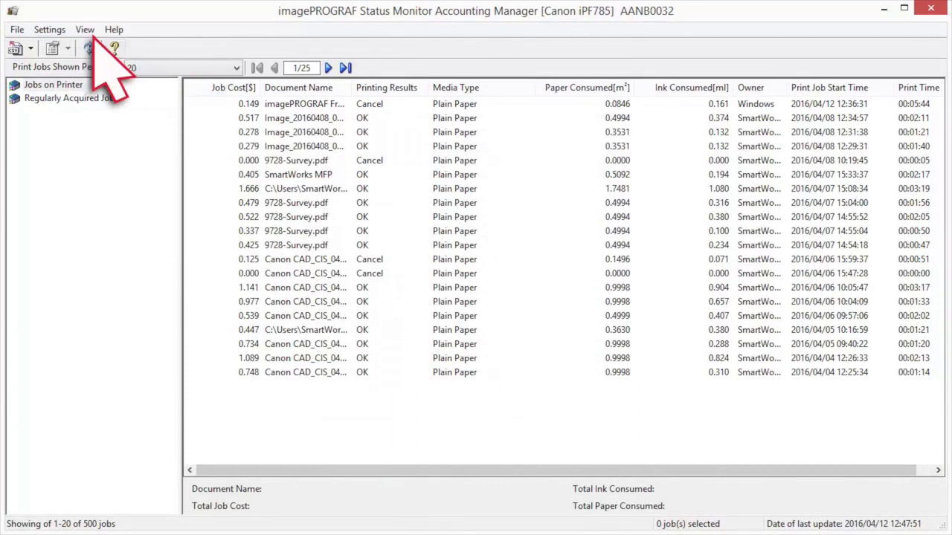
# Acquire the paper information from the printer for the print job list
pyautogui.click(85, 29)
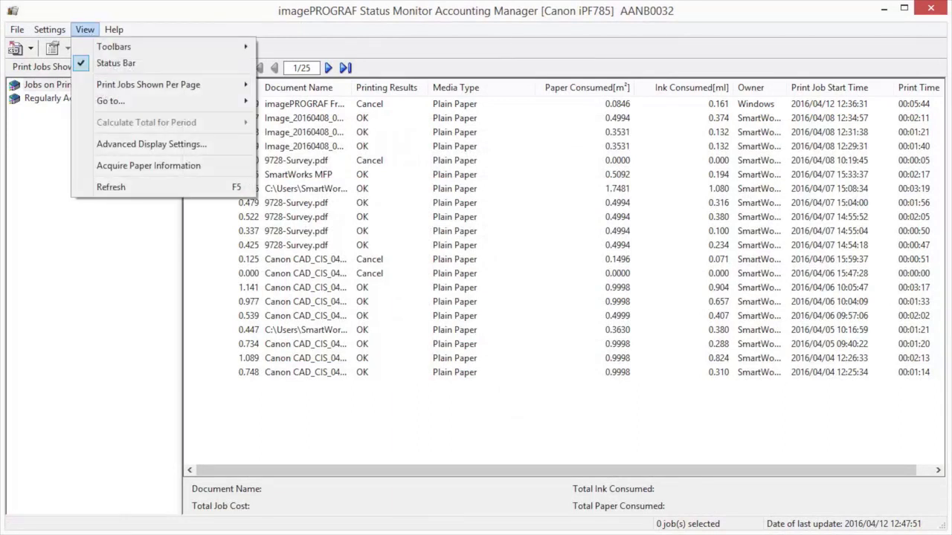
pyautogui.moveTo(114, 46)
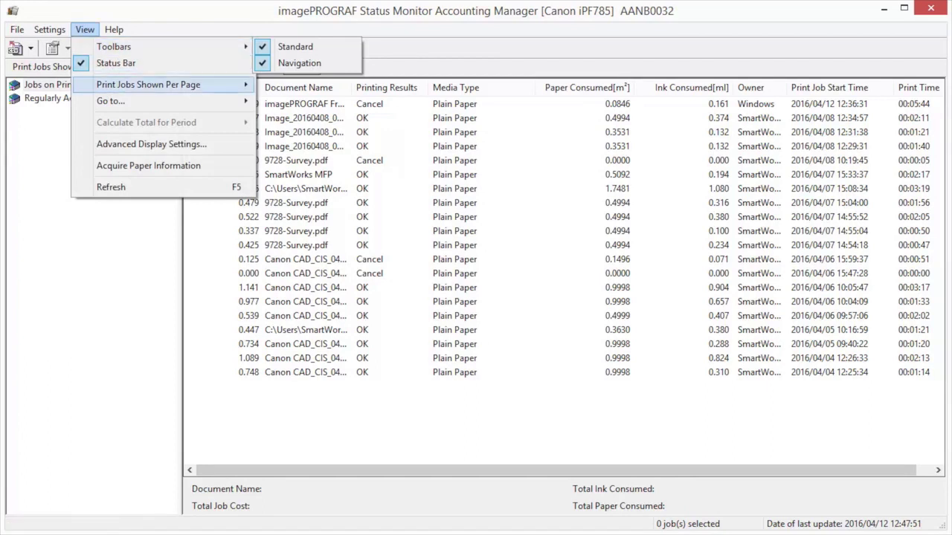
pyautogui.moveTo(148, 84)
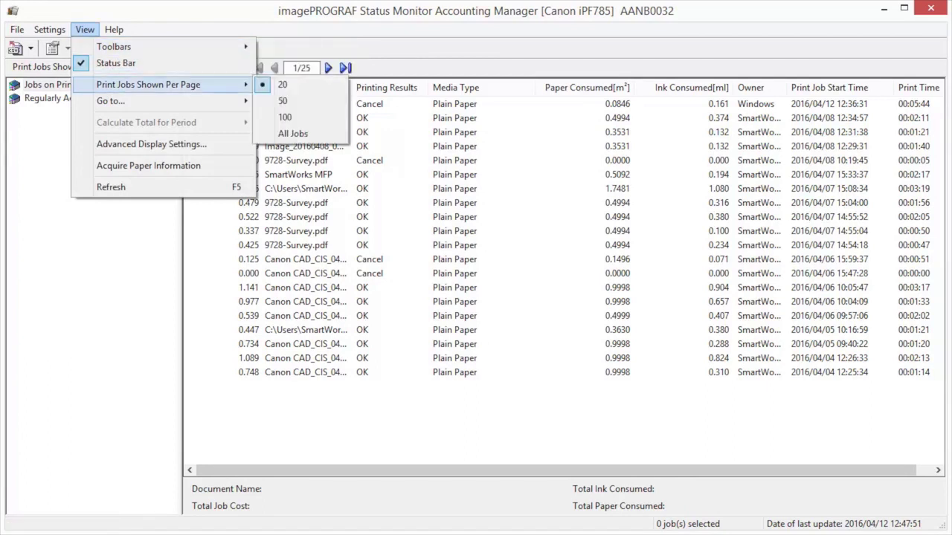
pyautogui.moveTo(111, 100)
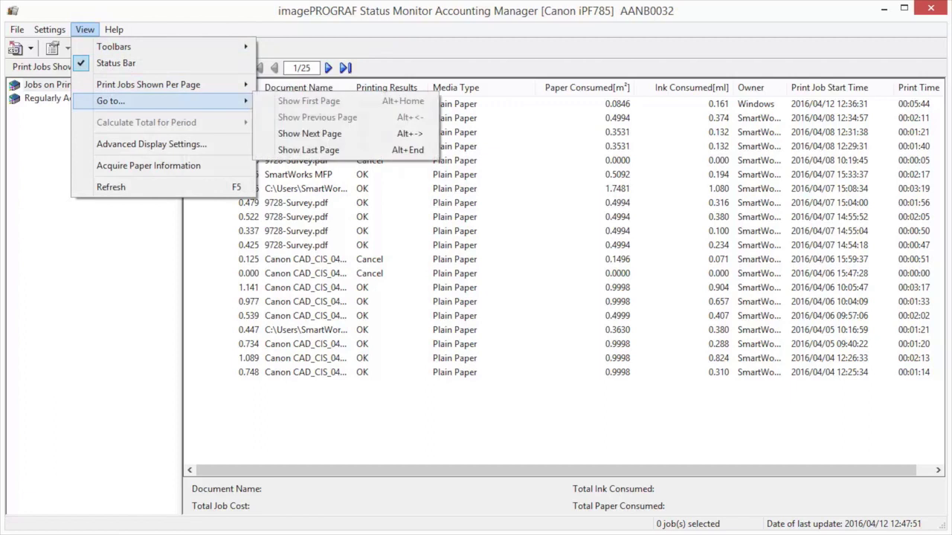
pyautogui.click(151, 144)
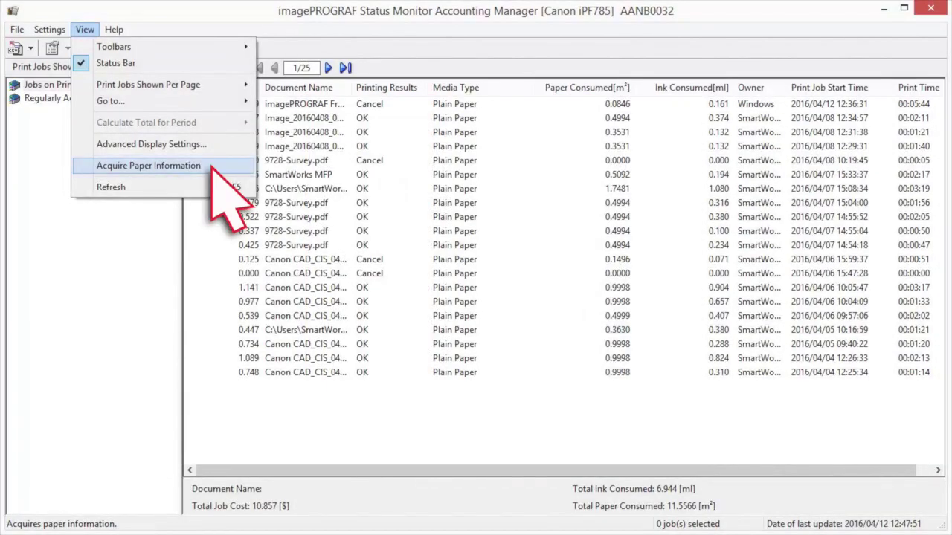
pyautogui.click(212, 167)
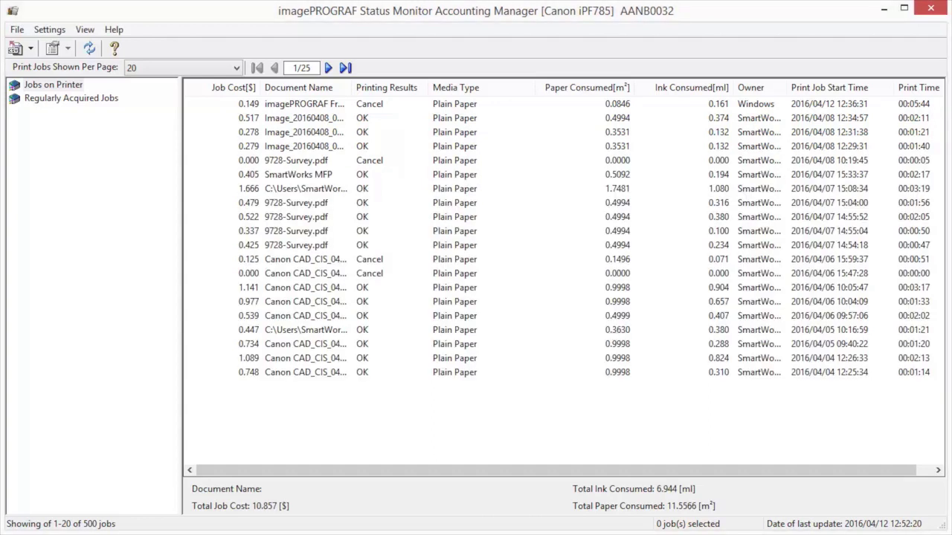
# Export the cost data of the listed jobs as a CSV file to the Documents folder under the suggested name
pyautogui.click(16, 29)
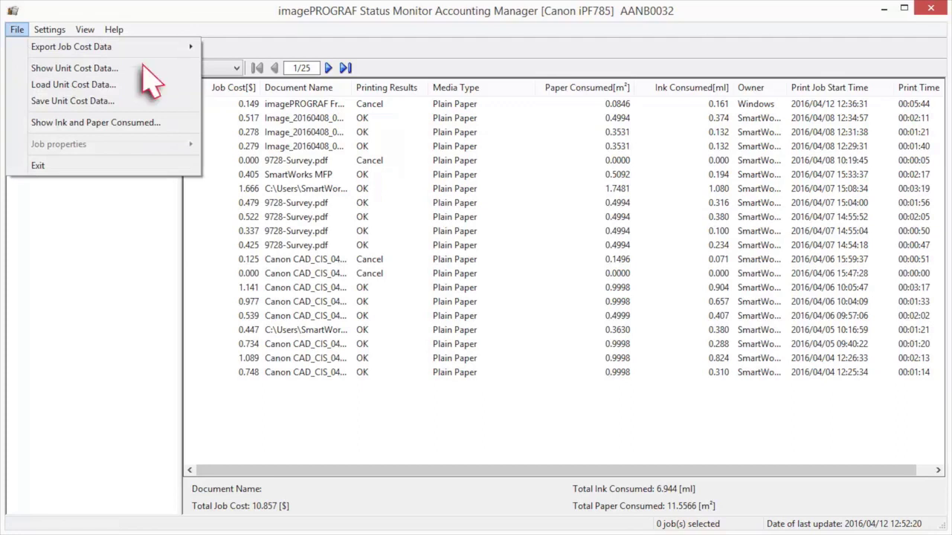
pyautogui.moveTo(112, 47)
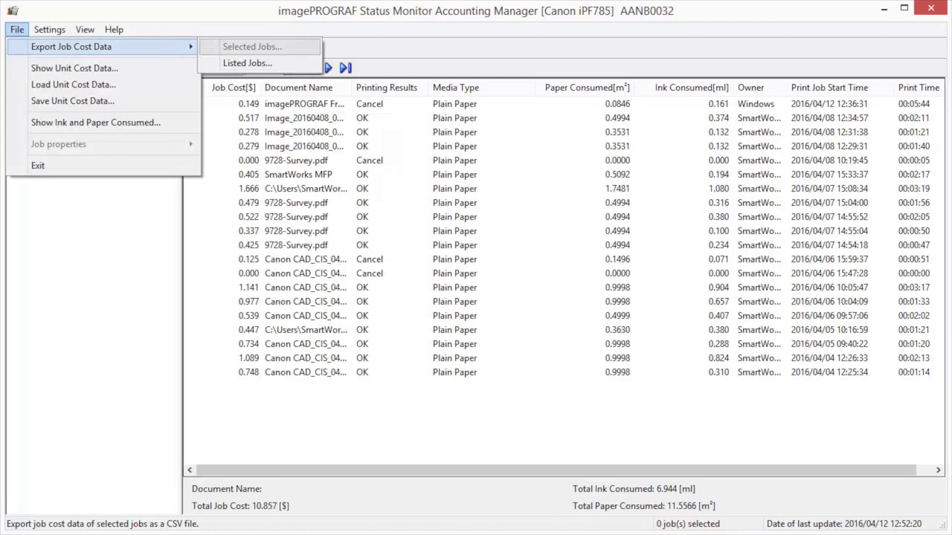
pyautogui.click(280, 64)
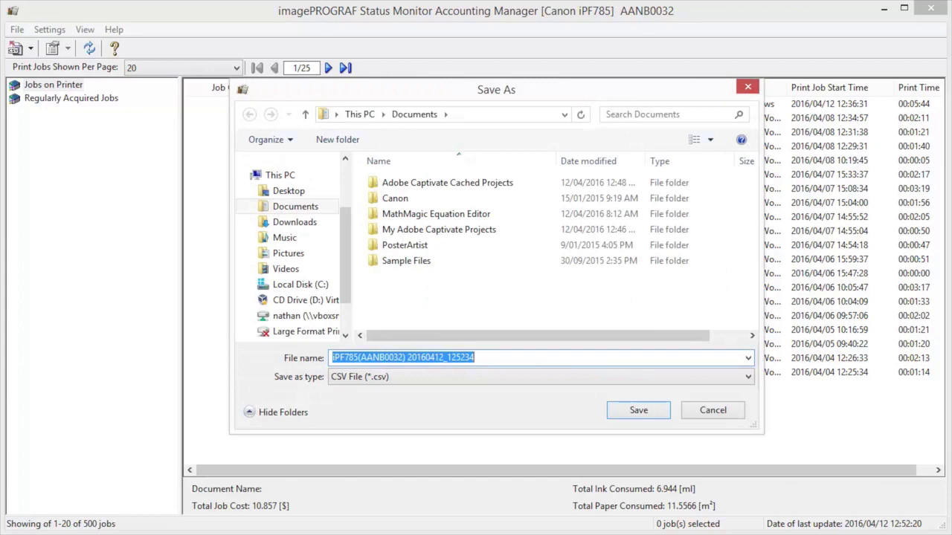
pyautogui.press('Return')
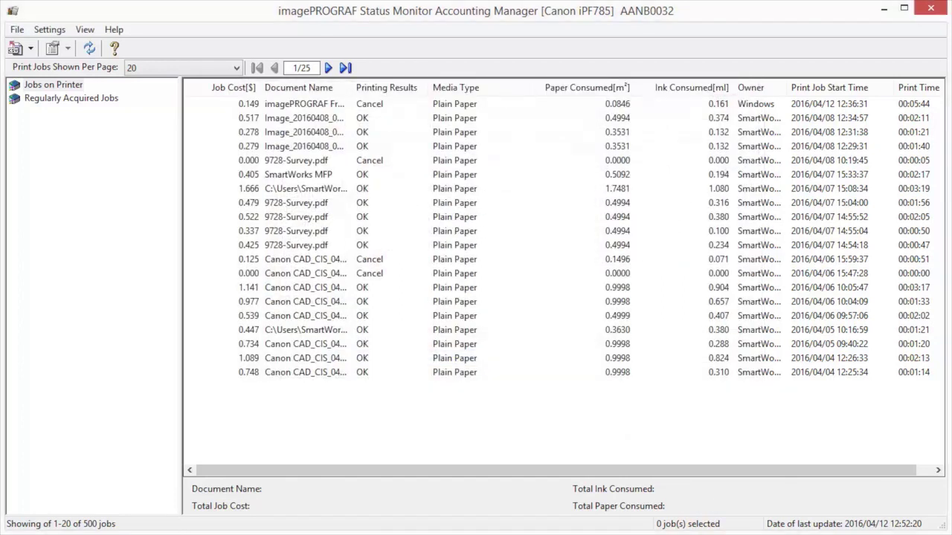